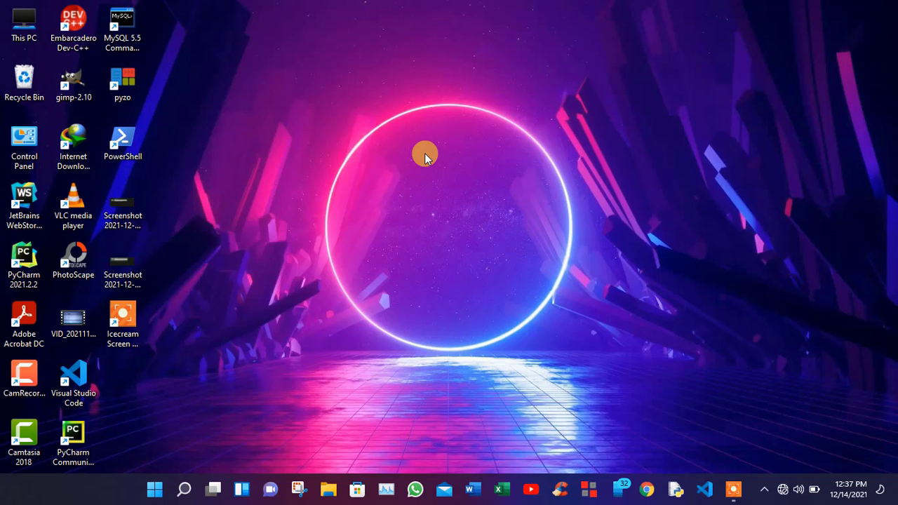
Step: Launch Computer Management from a Start search for 'computer', maximize it, and open Storage > Disk Management
left_click(153, 489)
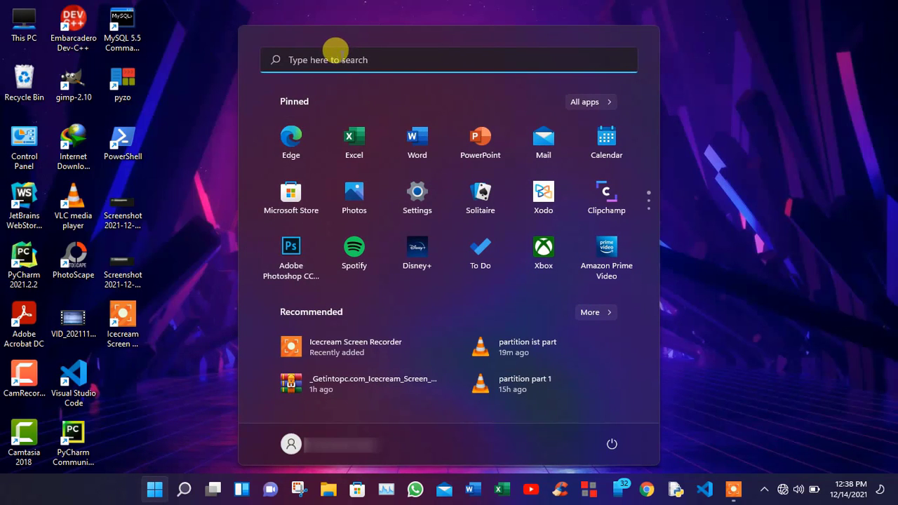
left_click(340, 59)
type("com")
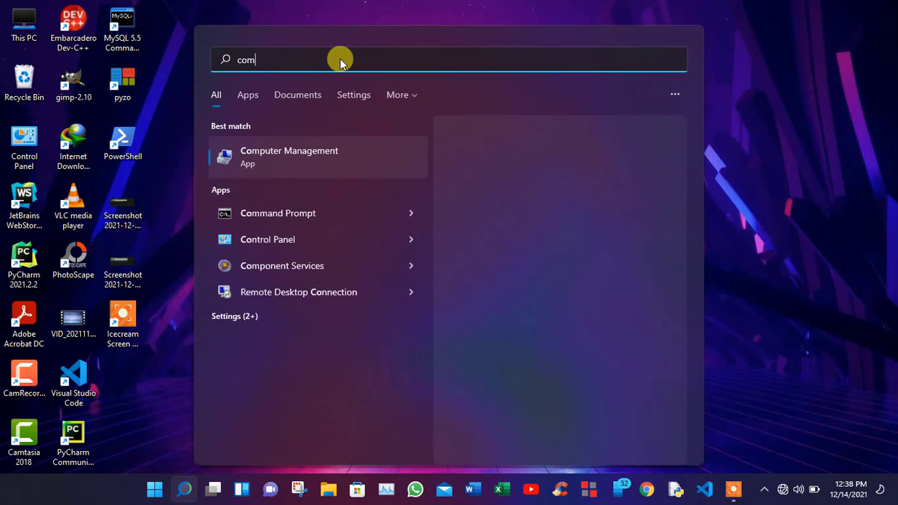
type("puter")
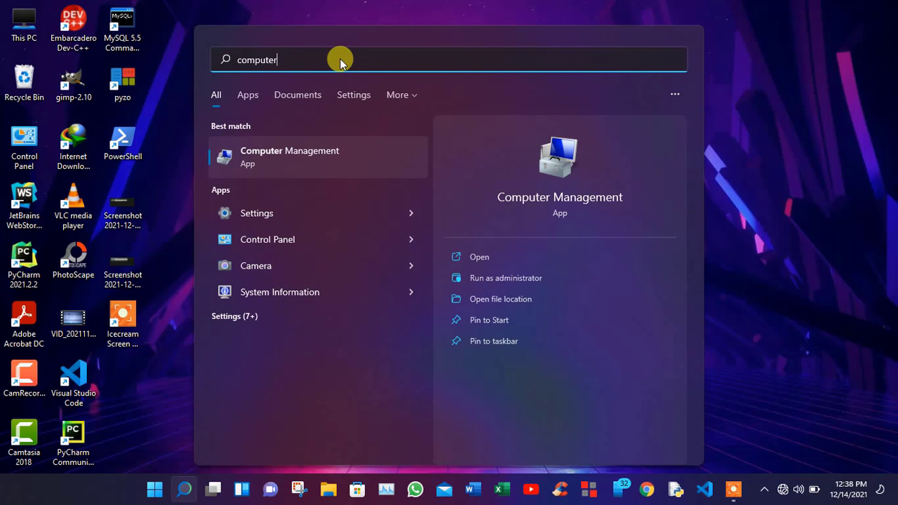
left_click(290, 151)
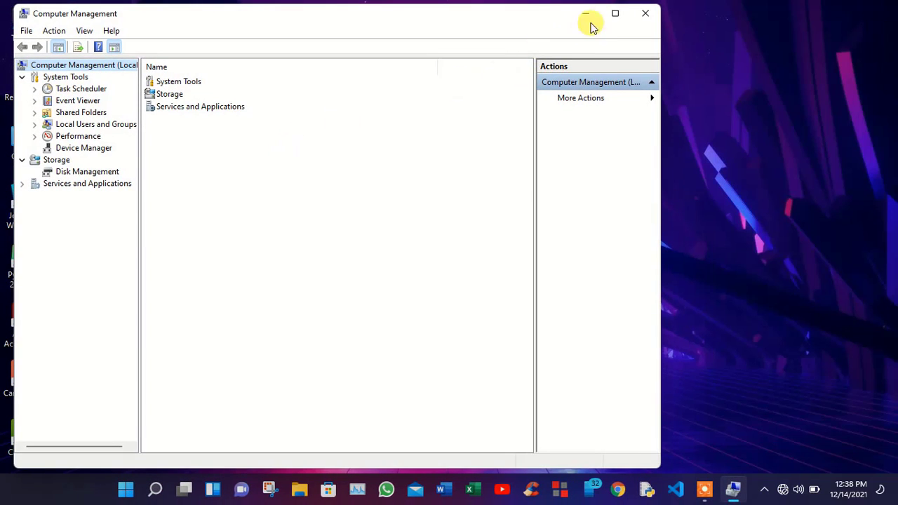
left_click(615, 14)
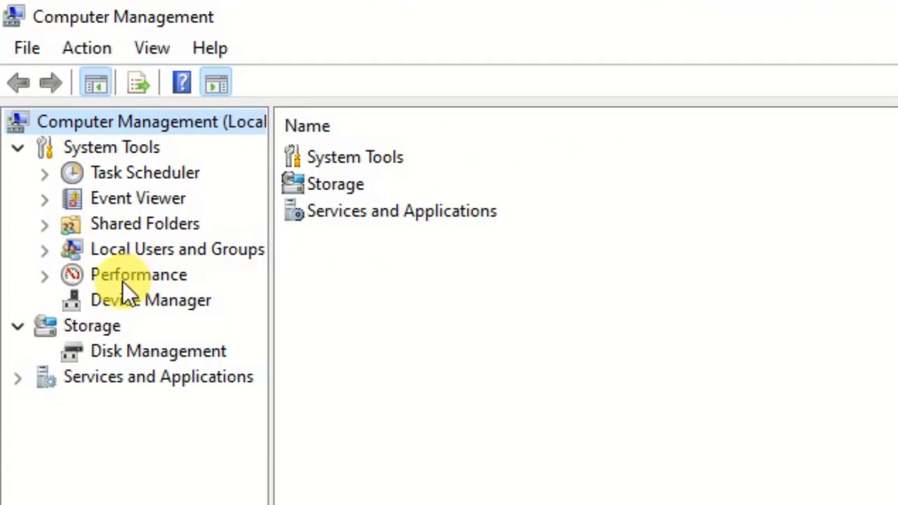
left_click(79, 326)
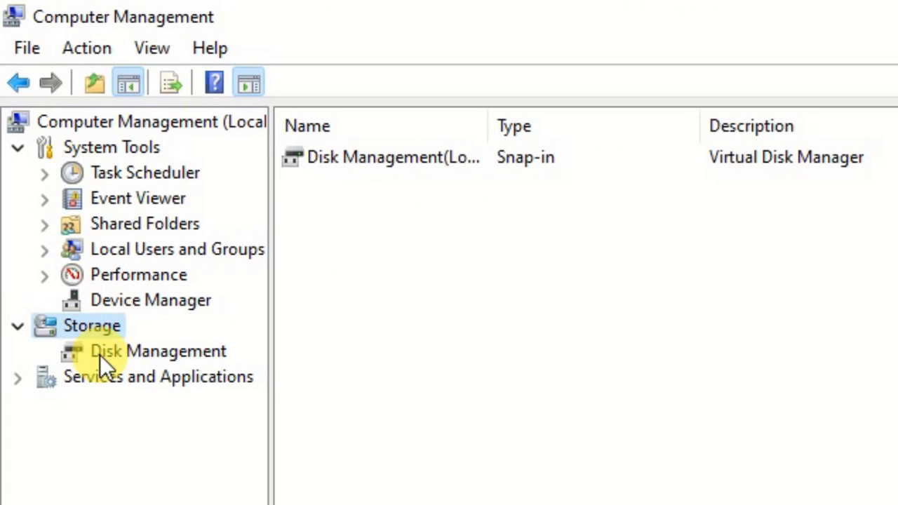
left_click(100, 355)
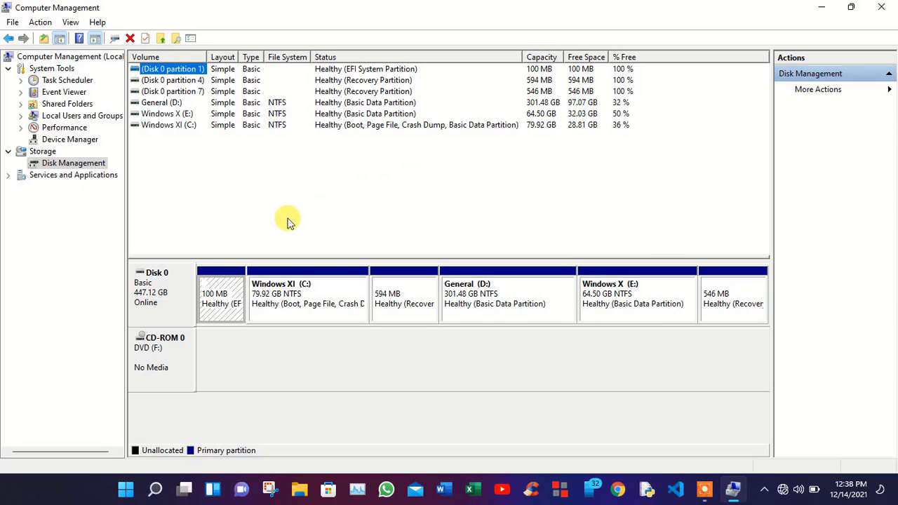
left_click(144, 287)
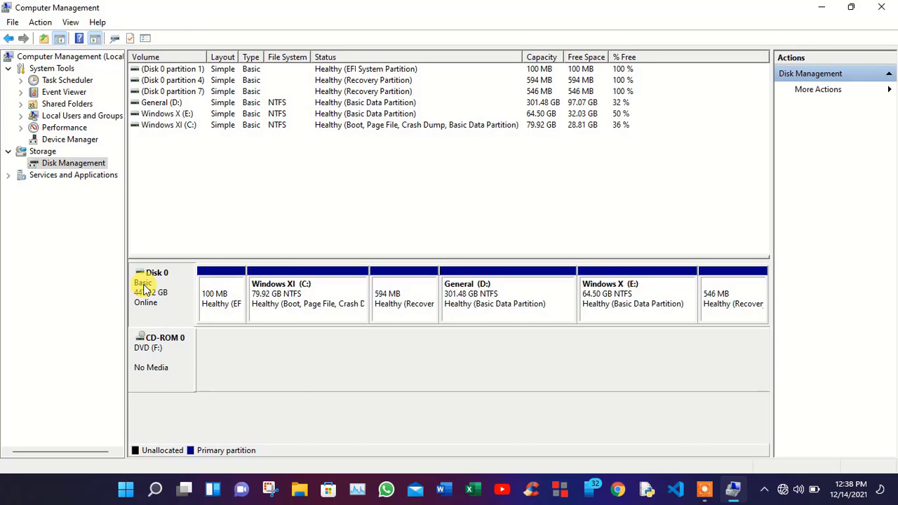
right_click(144, 288)
left_click(194, 412)
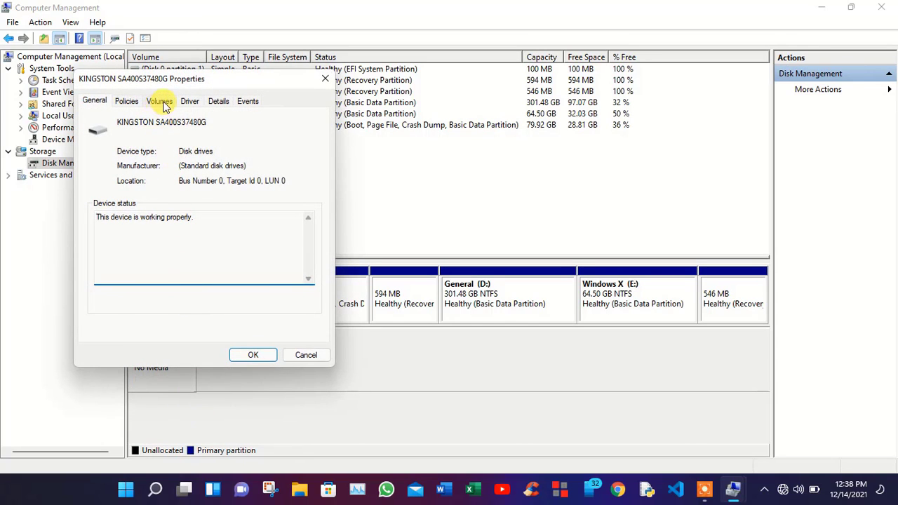
left_click(160, 103)
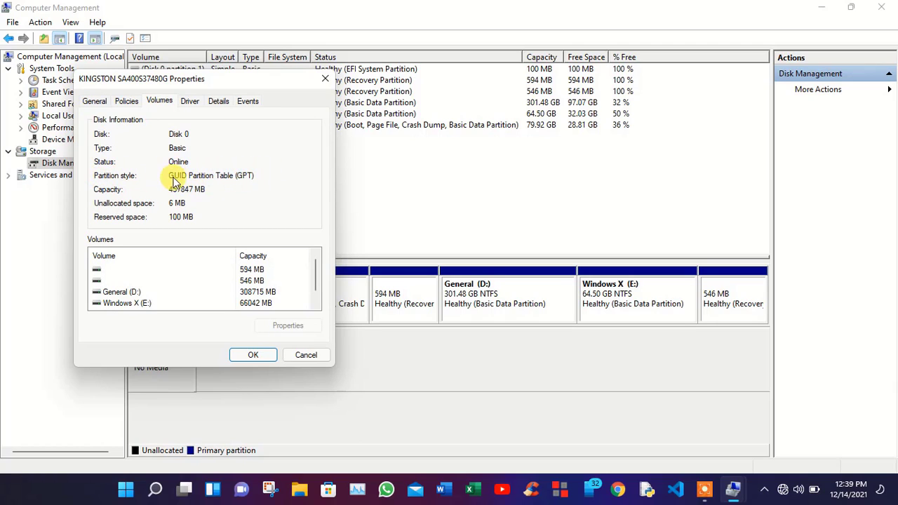
left_click(252, 355)
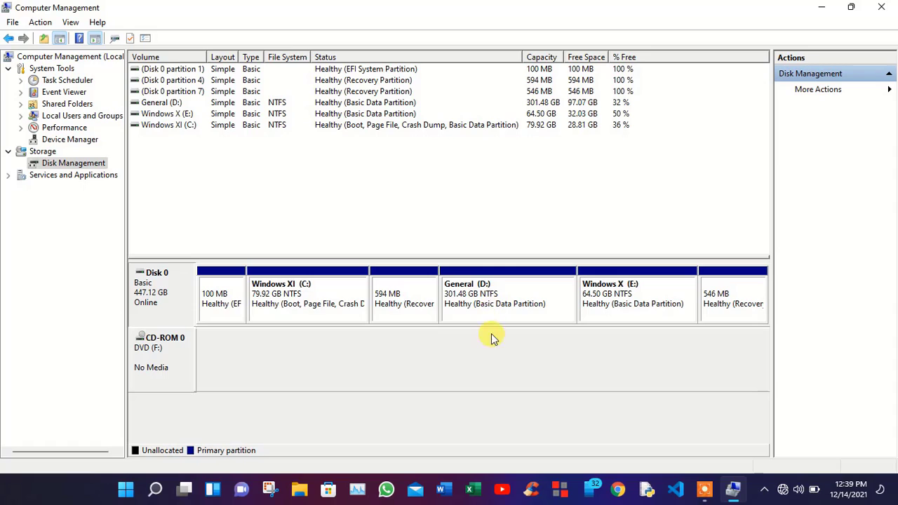
Step: Open Shrink Volume for General (D:) and enter 51250 MB as the amount to shrink
left_click(484, 298)
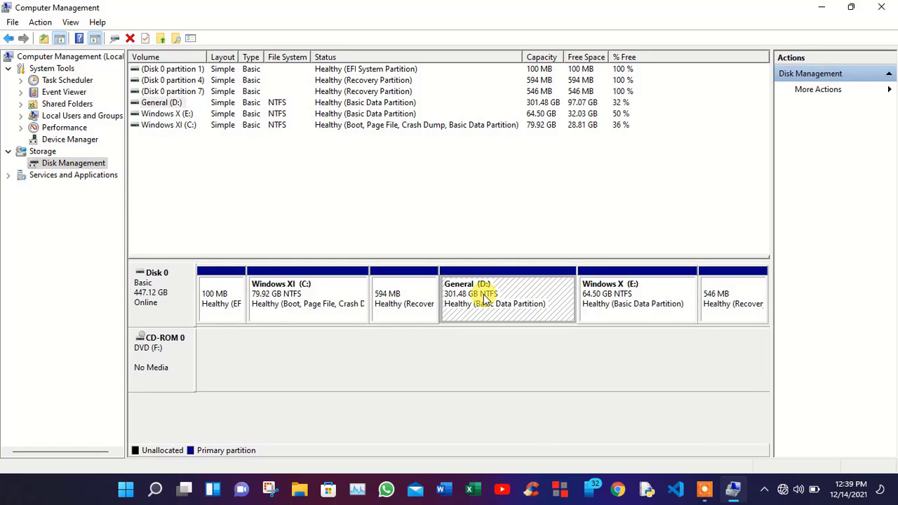
right_click(483, 298)
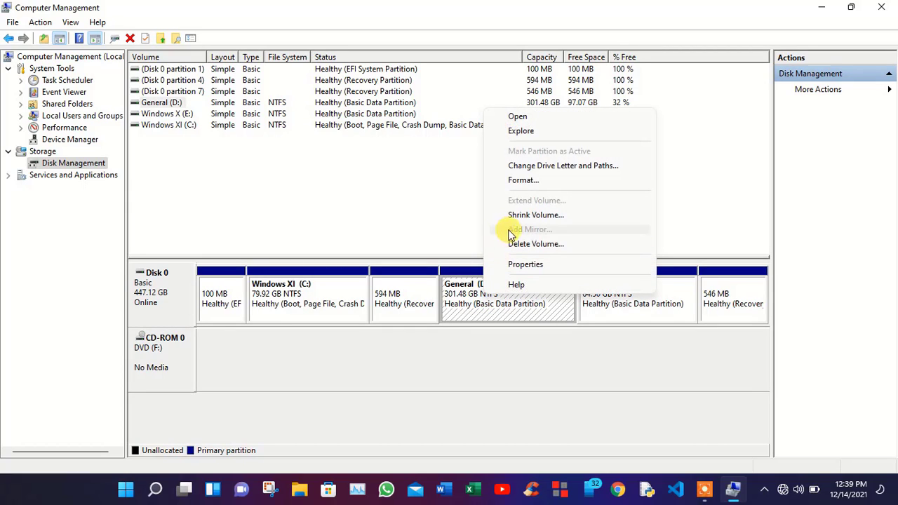
left_click(573, 221)
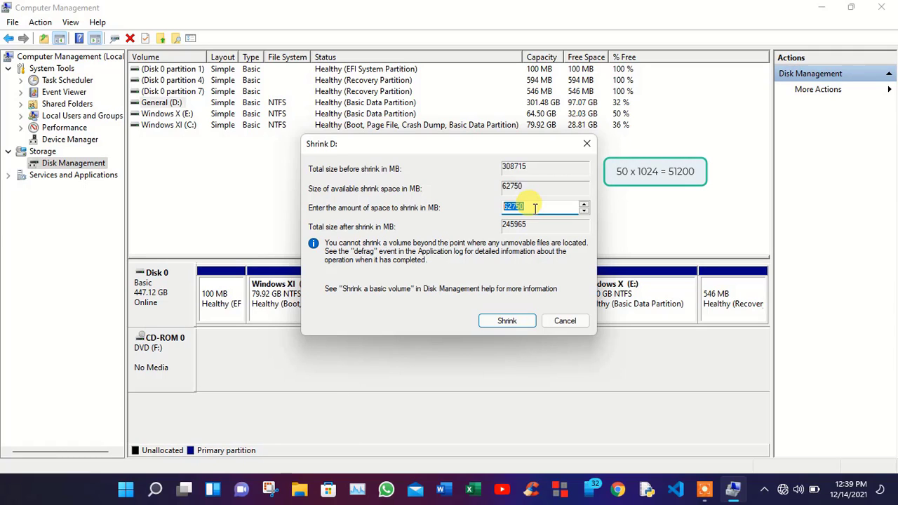
type("51200")
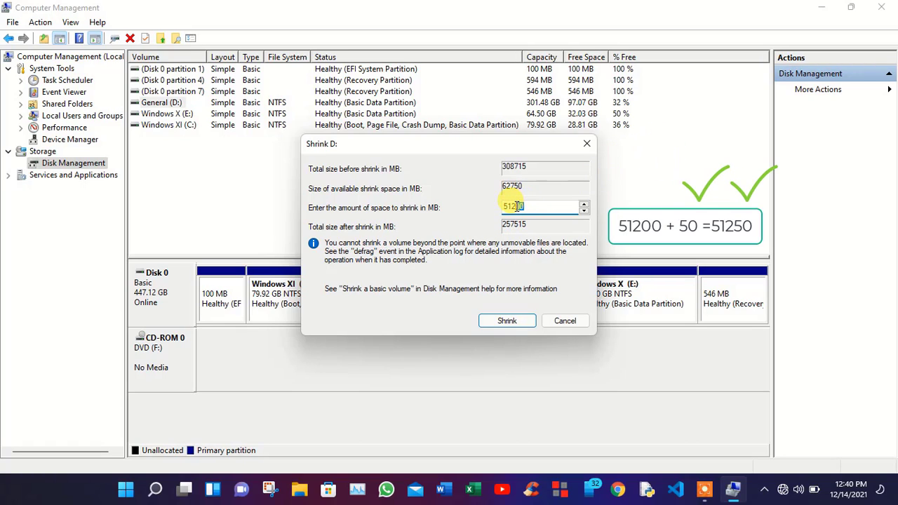
left_click_drag(513, 207, 534, 247)
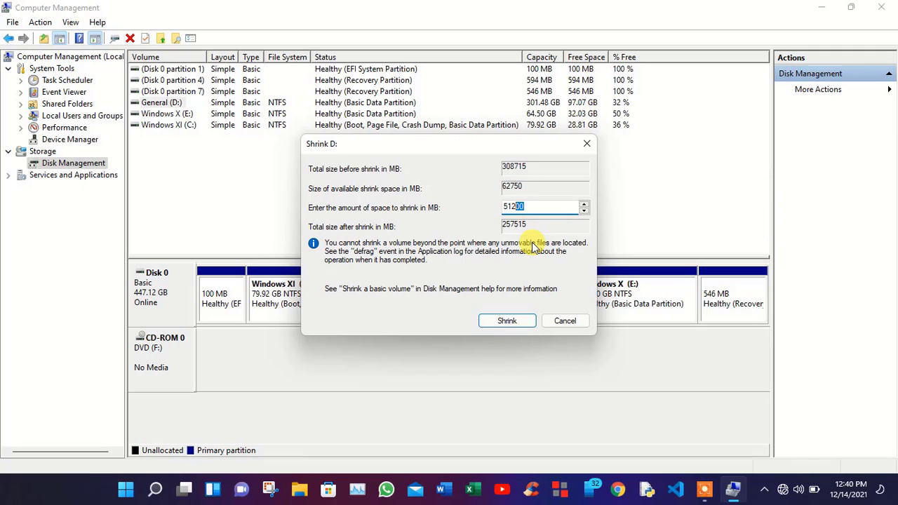
type("50")
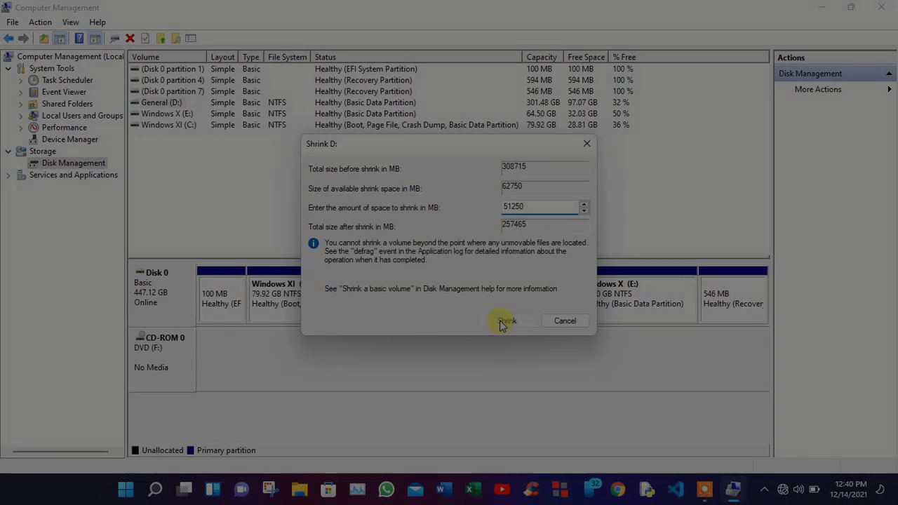
Step: Shrink D: by 51250 MB and start a 51250 MB simple volume in the freed unallocated space
left_click(501, 321)
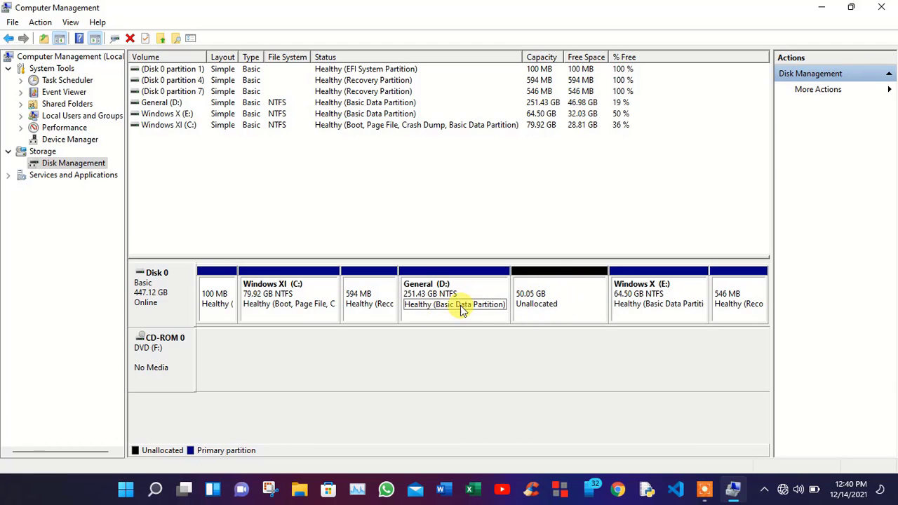
left_click(550, 296)
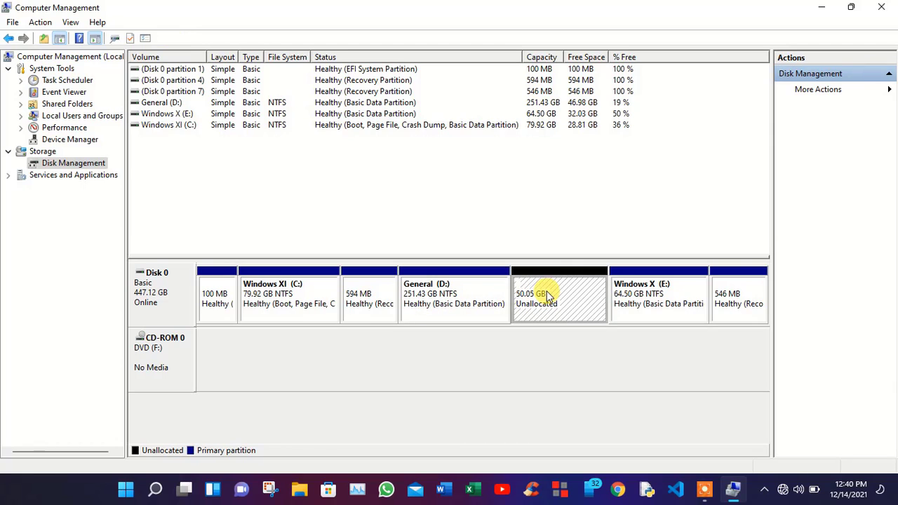
right_click(549, 296)
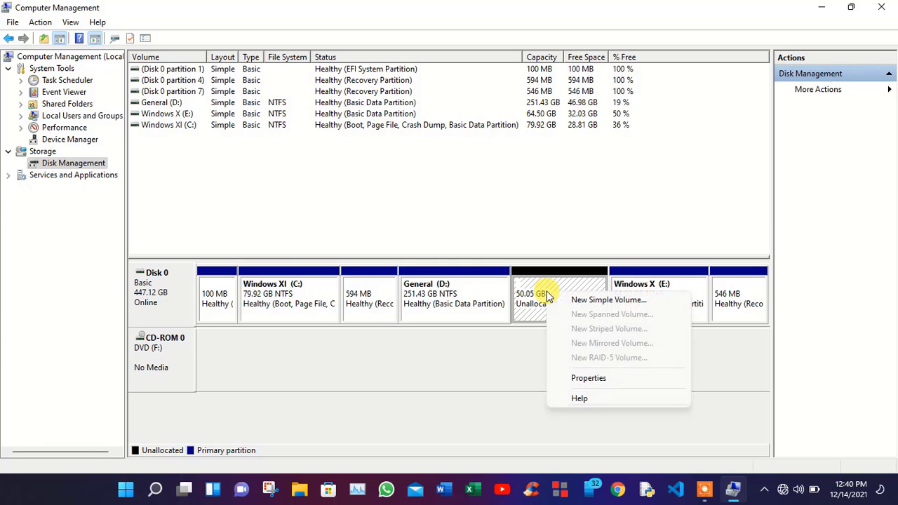
left_click(638, 303)
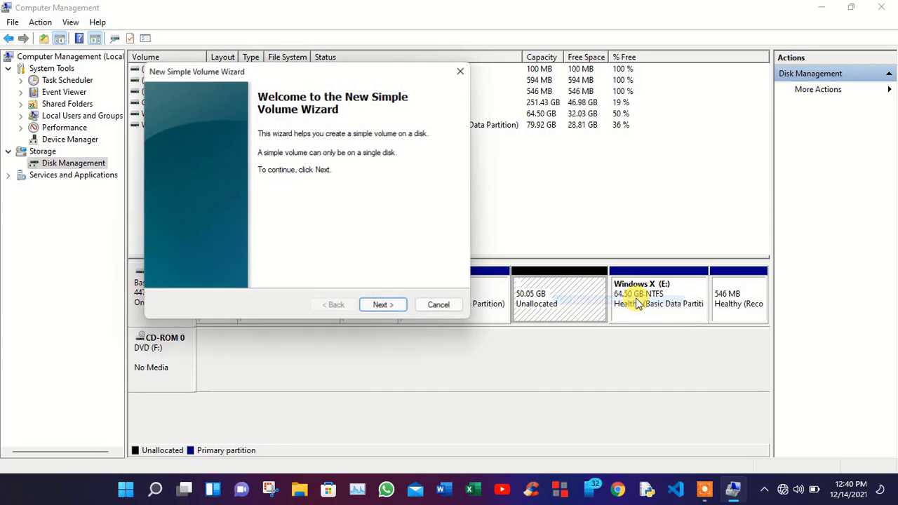
left_click(395, 306)
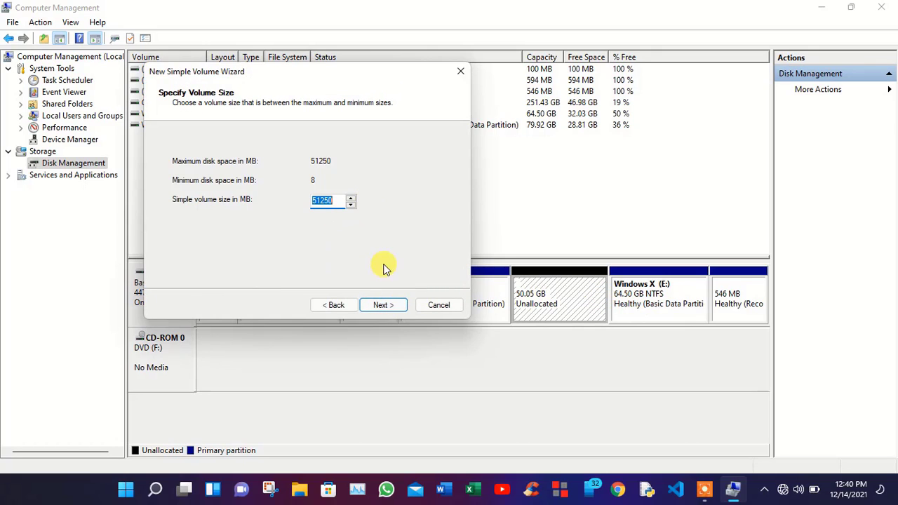
left_click(383, 305)
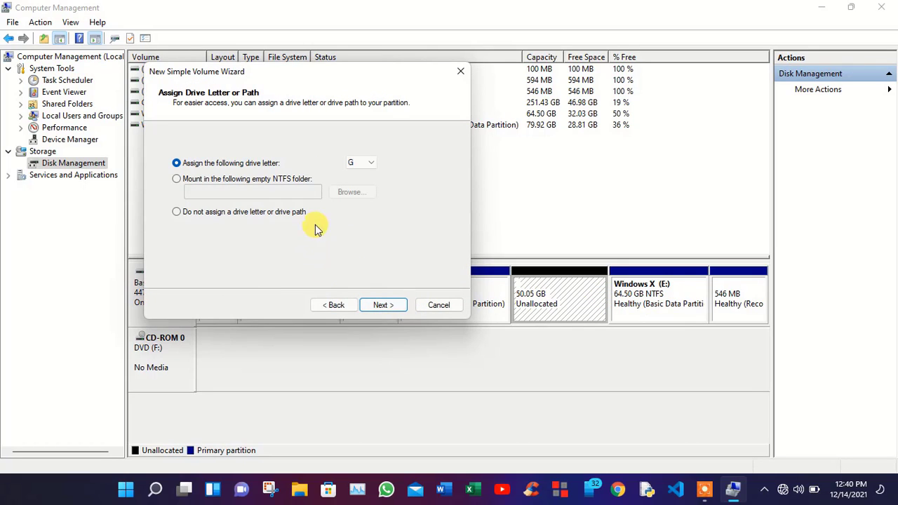
Step: Assign drive letter G and label the volume USA with NTFS quick format, then finish the wizard
left_click(368, 163)
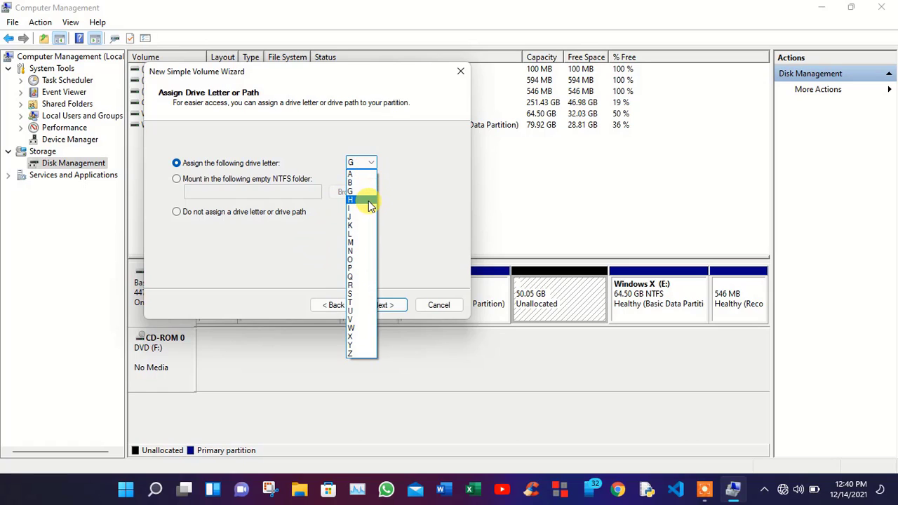
left_click(369, 192)
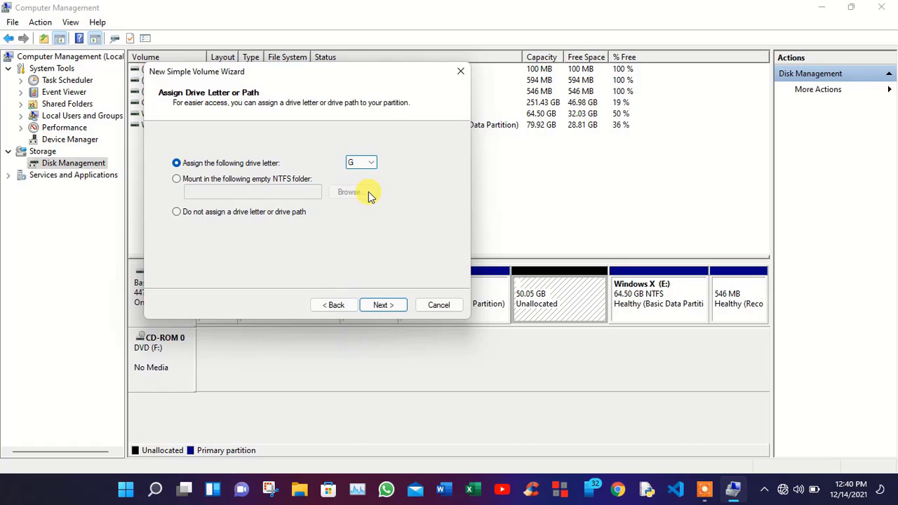
left_click(386, 310)
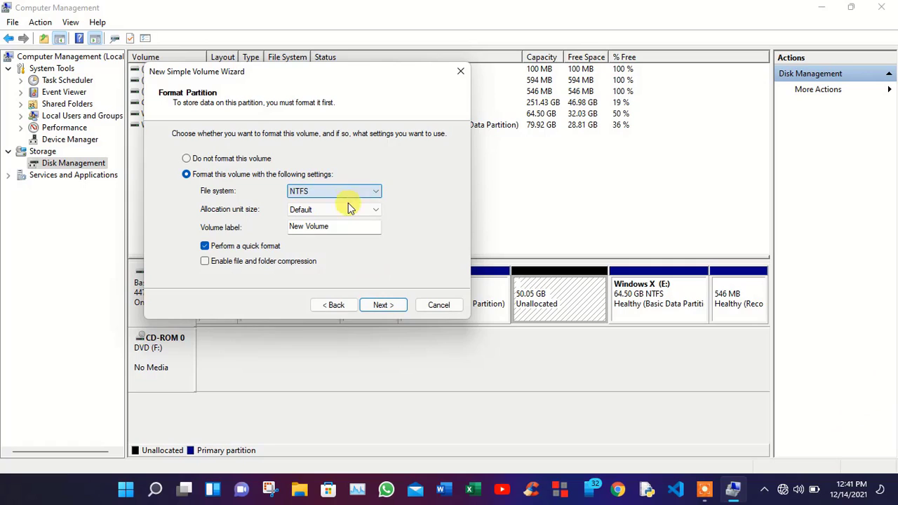
left_click(315, 212)
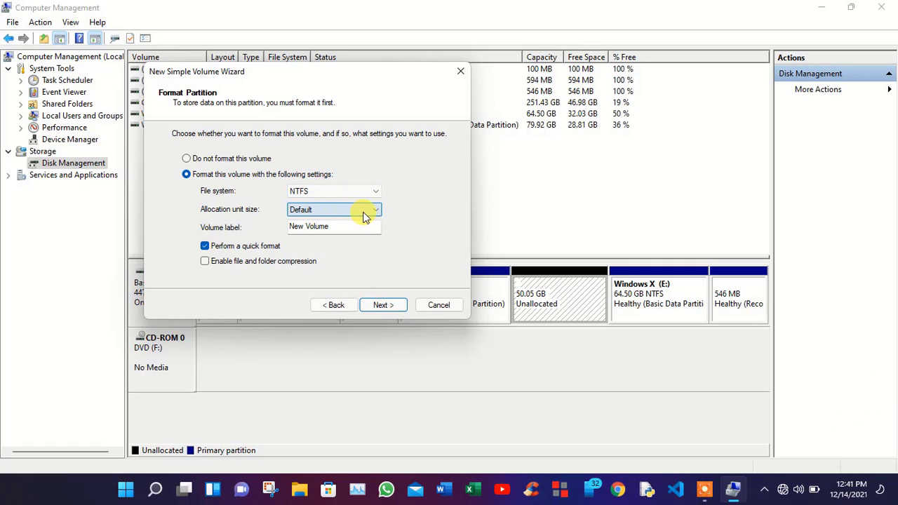
left_click_drag(343, 227, 281, 228)
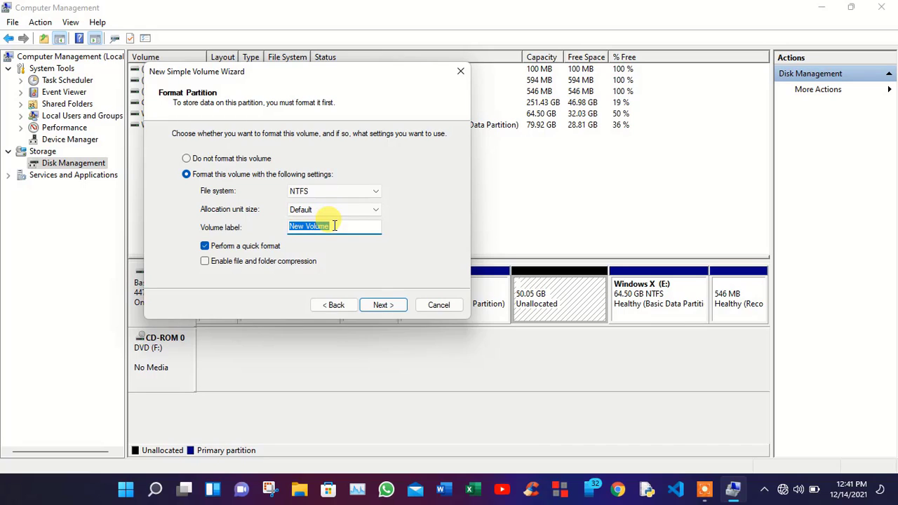
type("USA")
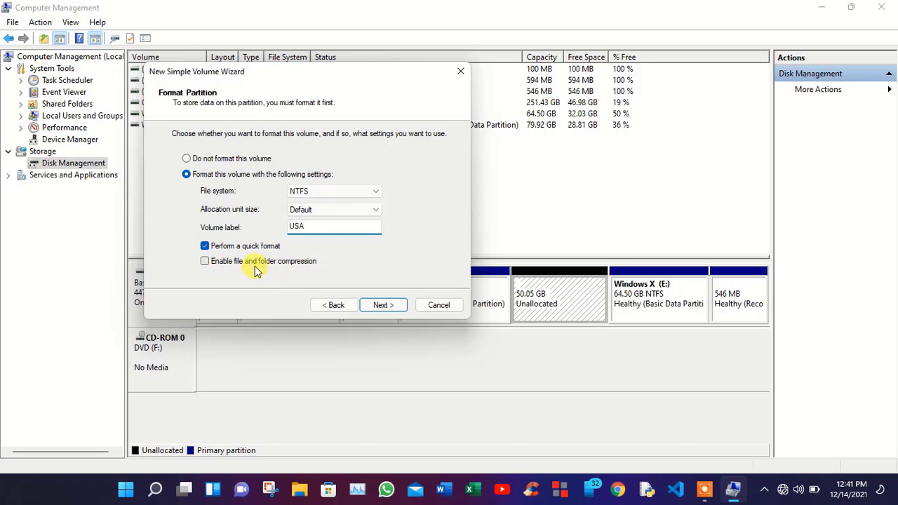
left_click(204, 262)
left_click(205, 262)
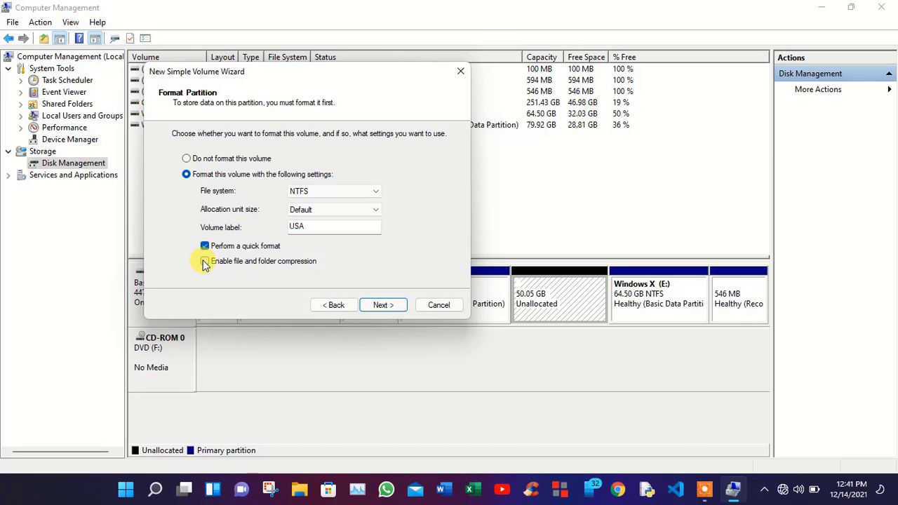
left_click(381, 307)
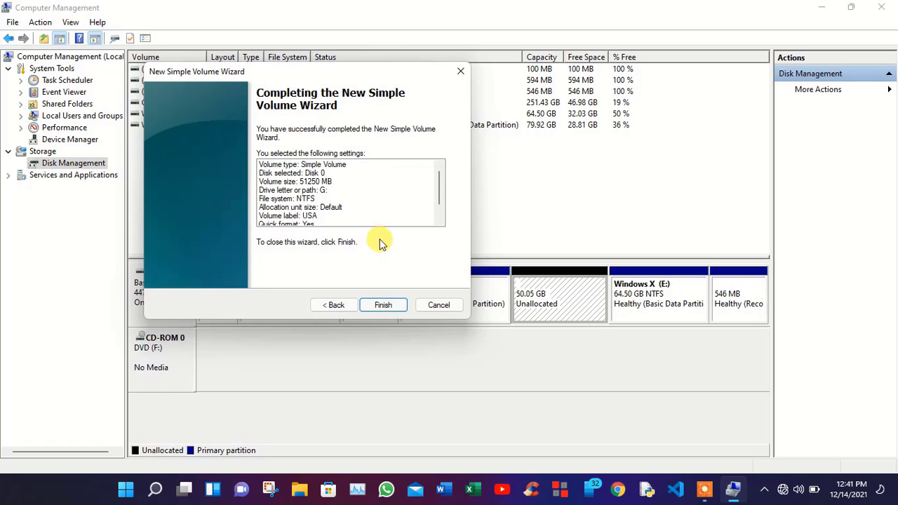
left_click(383, 307)
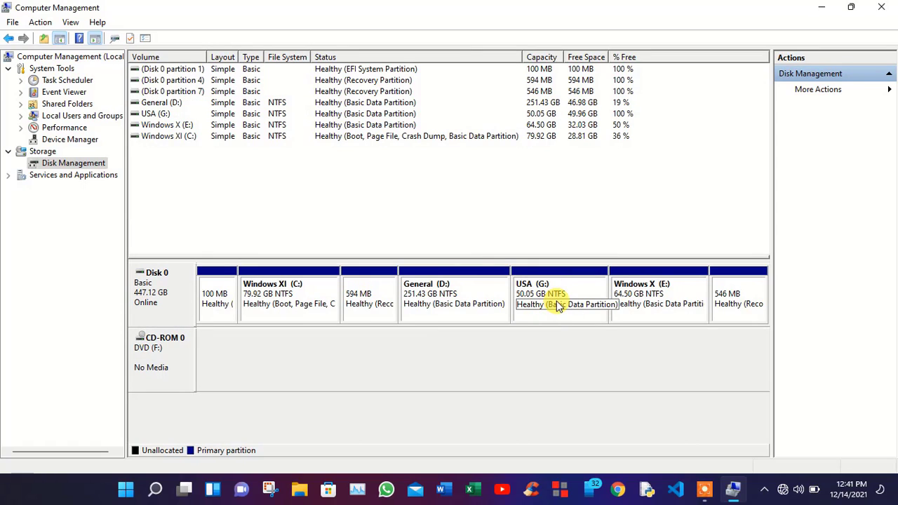
Step: Confirm in This PC that USA (G:) shows 49.9 GB free of 50.0 GB, then close it
left_click(826, 8)
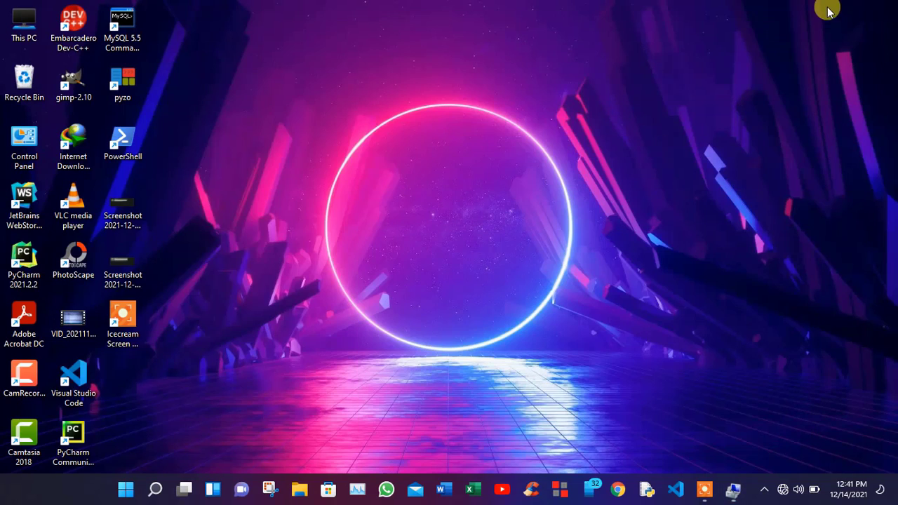
double_click(14, 21)
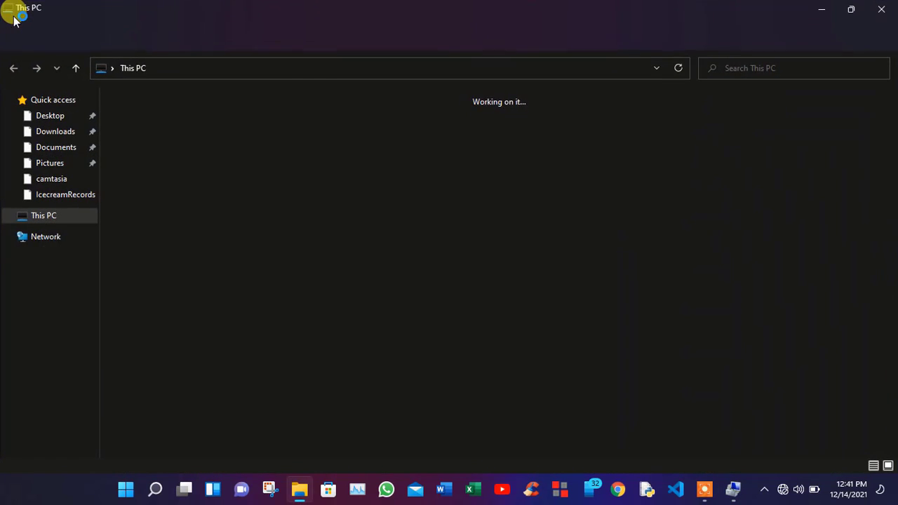
left_click_drag(315, 258, 186, 247)
left_click(181, 303)
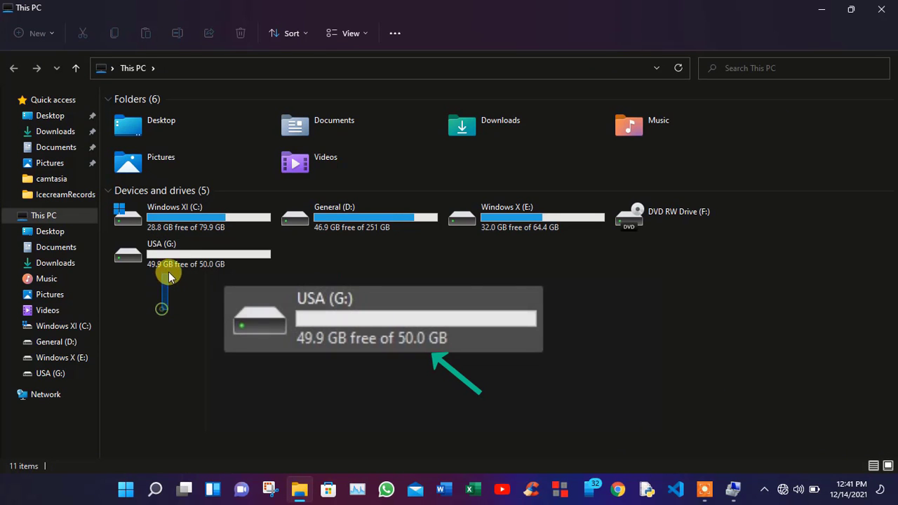
left_click(168, 272)
left_click(321, 325)
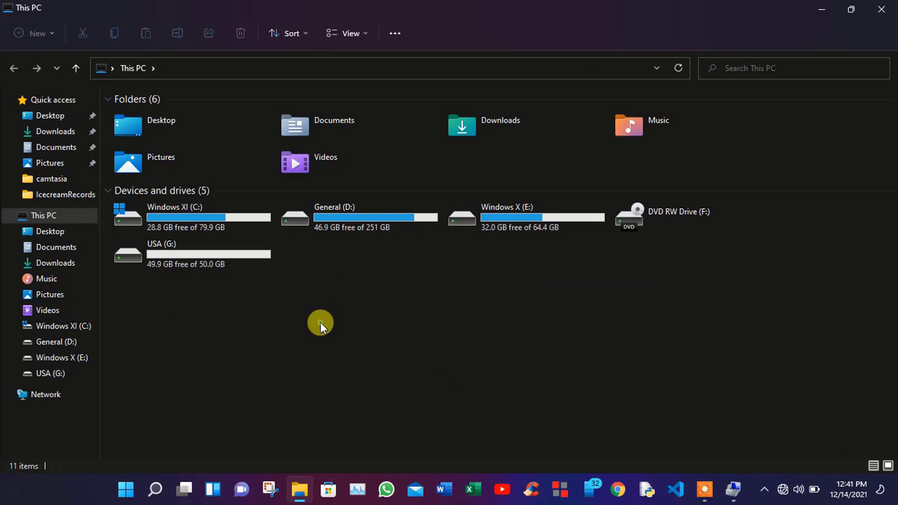
left_click(880, 11)
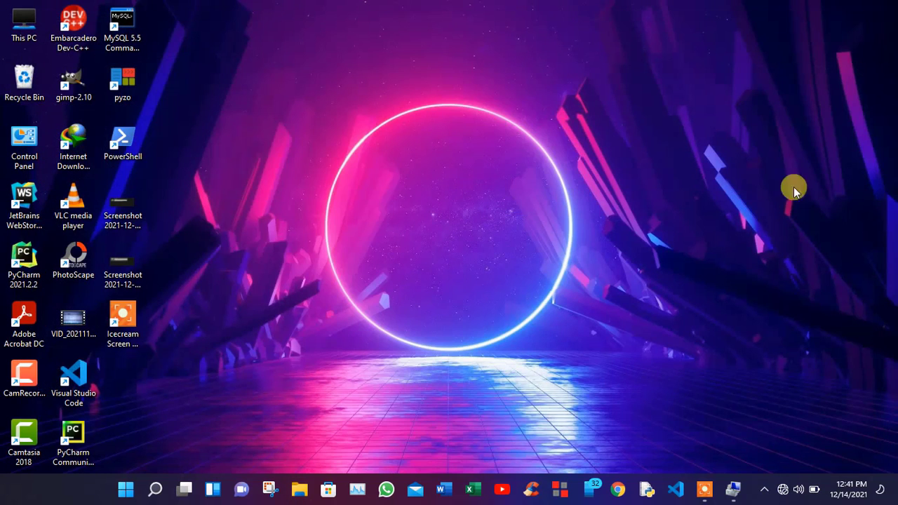
Step: Restore Computer Management and delete the USA (G:) volume, confirming the deletion
left_click(738, 493)
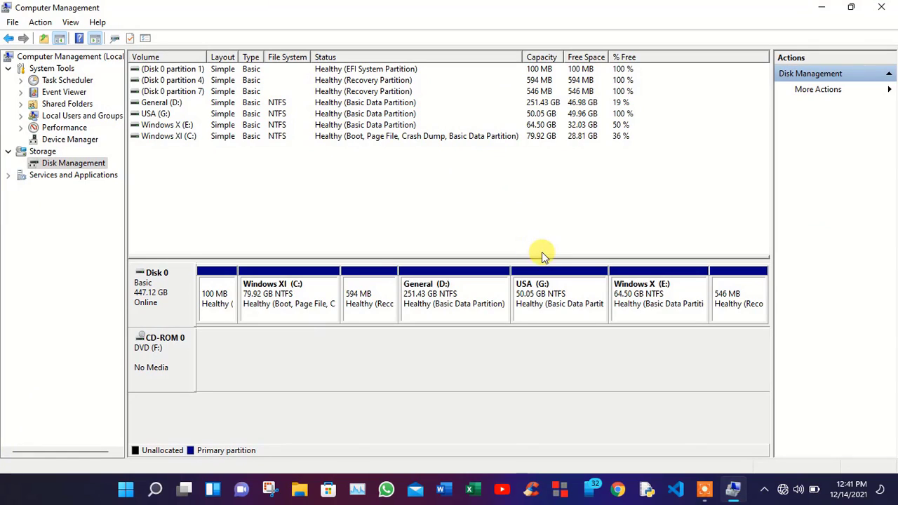
left_click(551, 290)
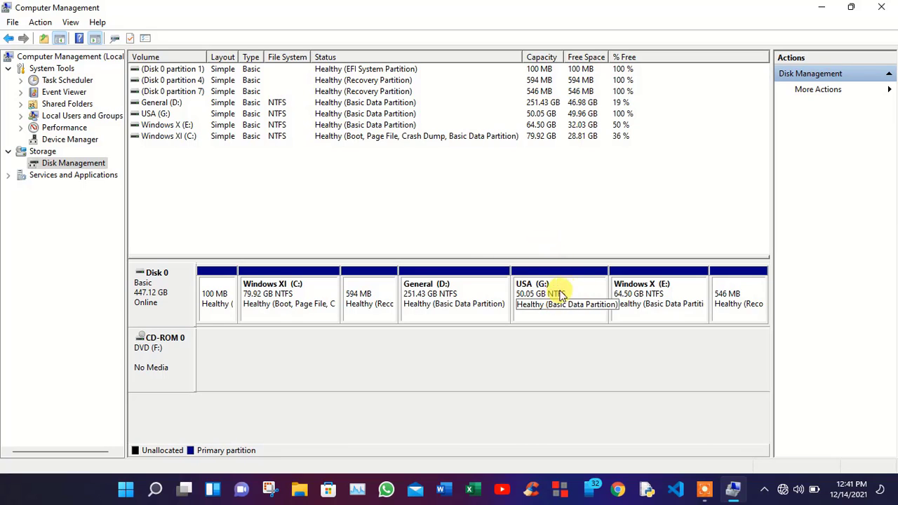
left_click(565, 291)
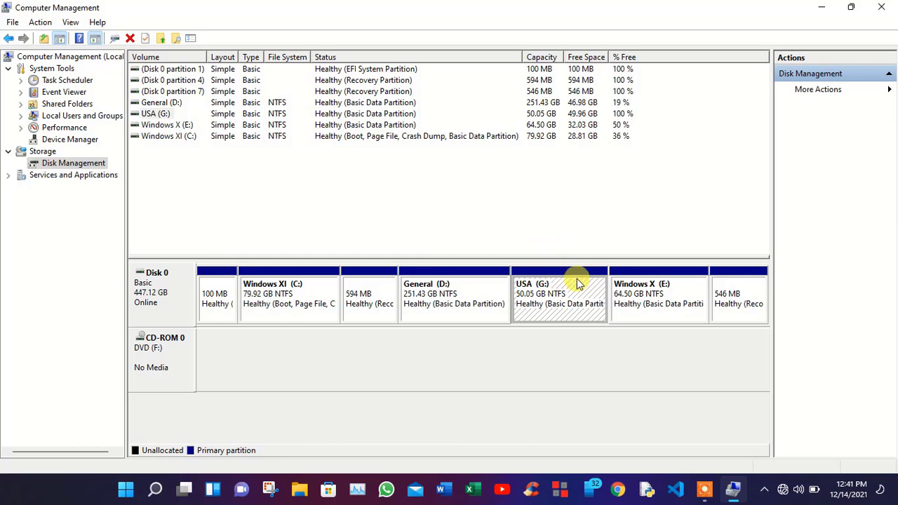
right_click(542, 292)
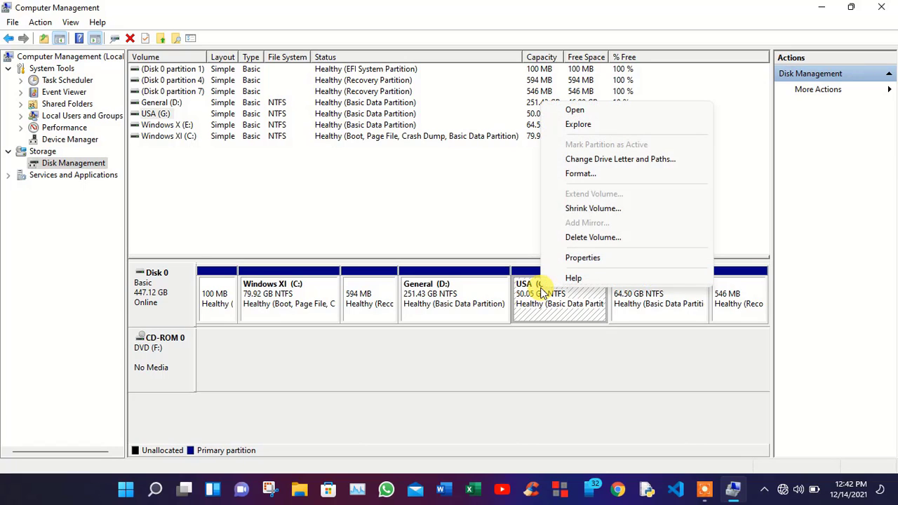
left_click(591, 238)
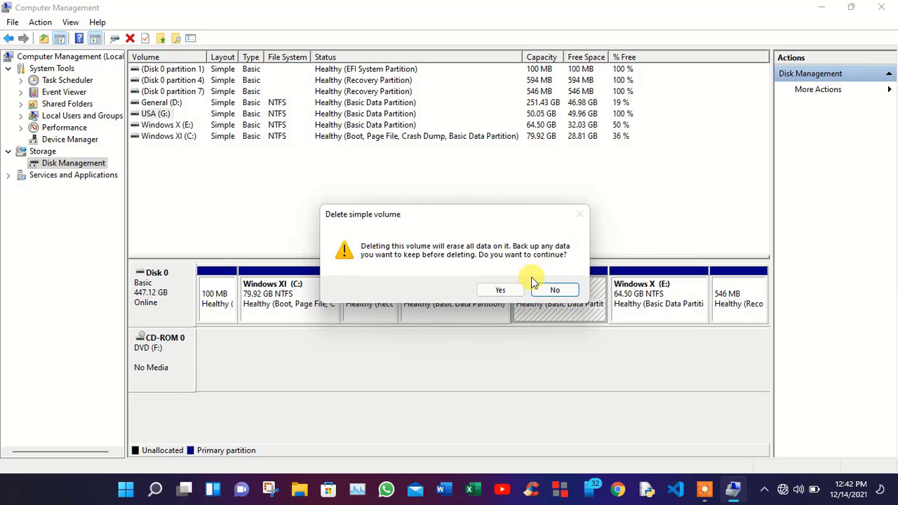
left_click(500, 290)
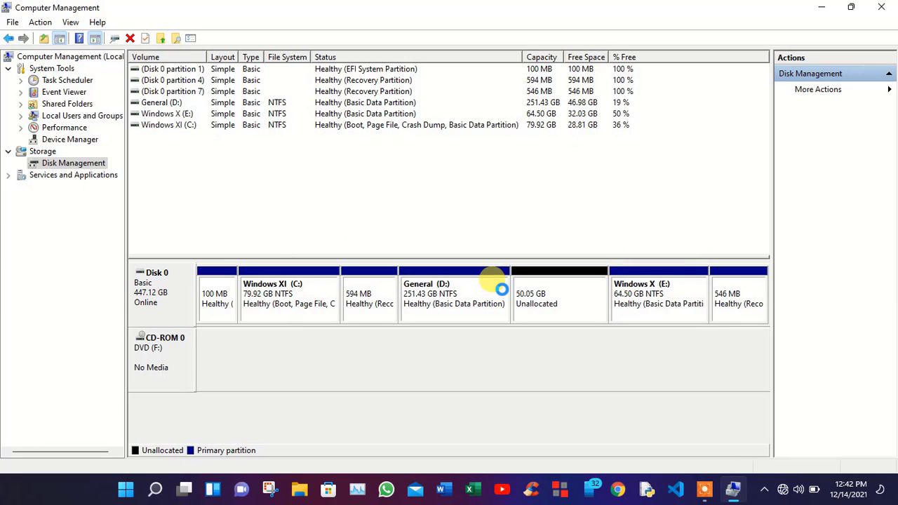
Step: Extend General (D:) by the 51250 MB of free space back to 301.48 GB, then minimize the window
left_click(562, 295)
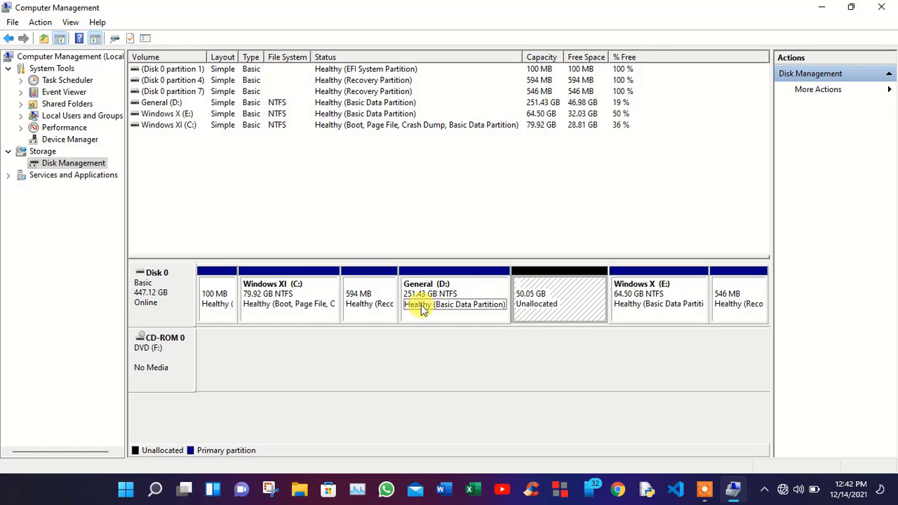
left_click(448, 293)
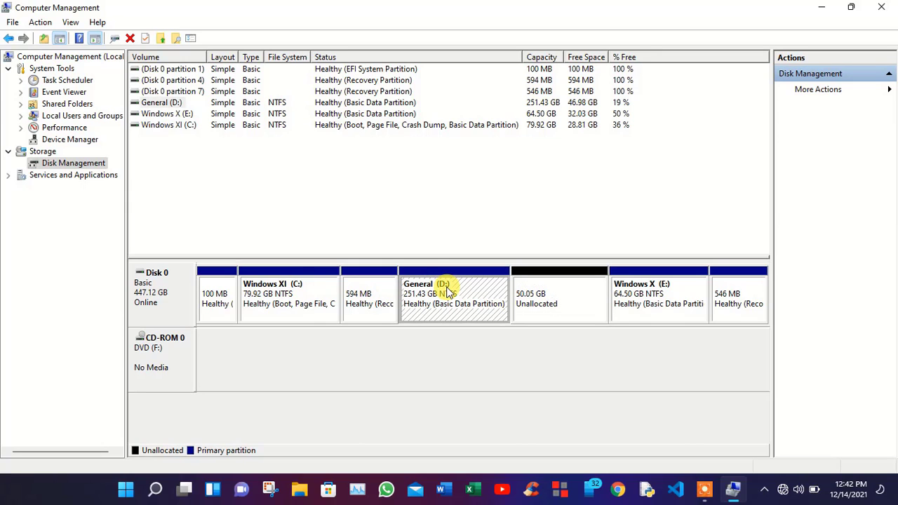
right_click(448, 293)
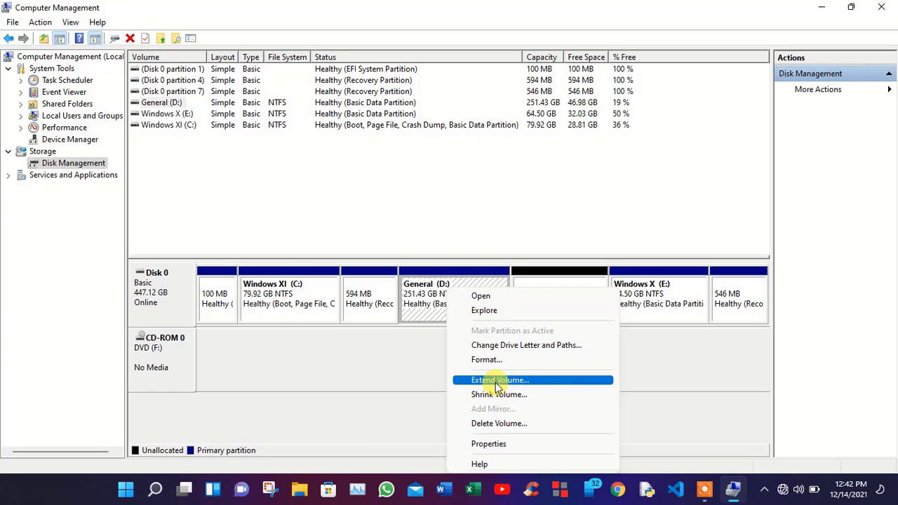
left_click(495, 380)
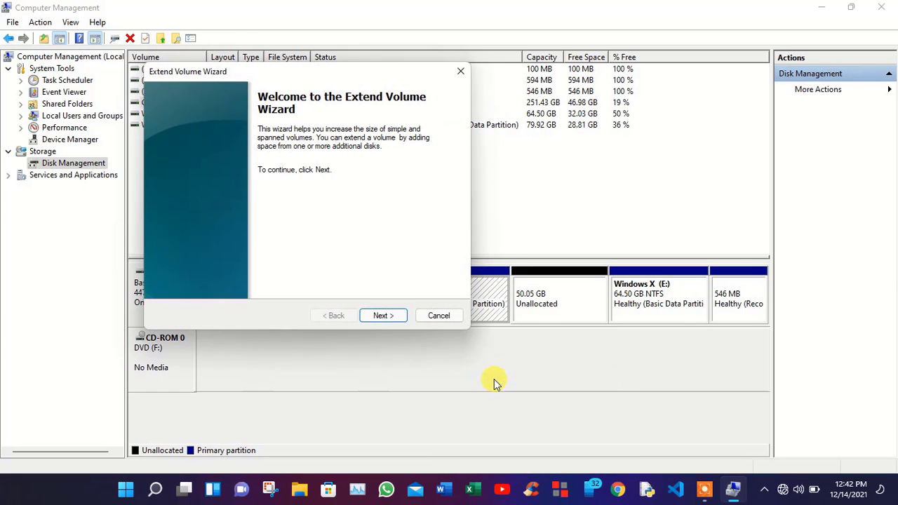
left_click(382, 315)
left_click(383, 315)
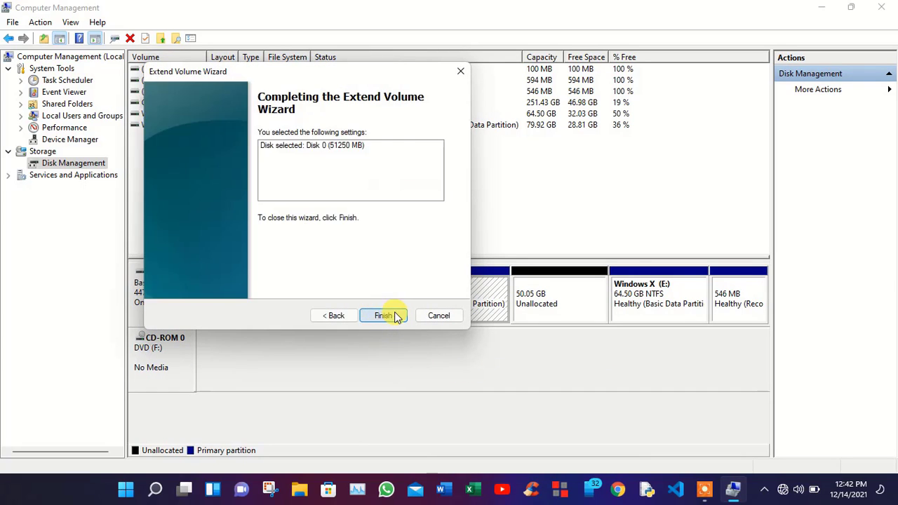
left_click(383, 317)
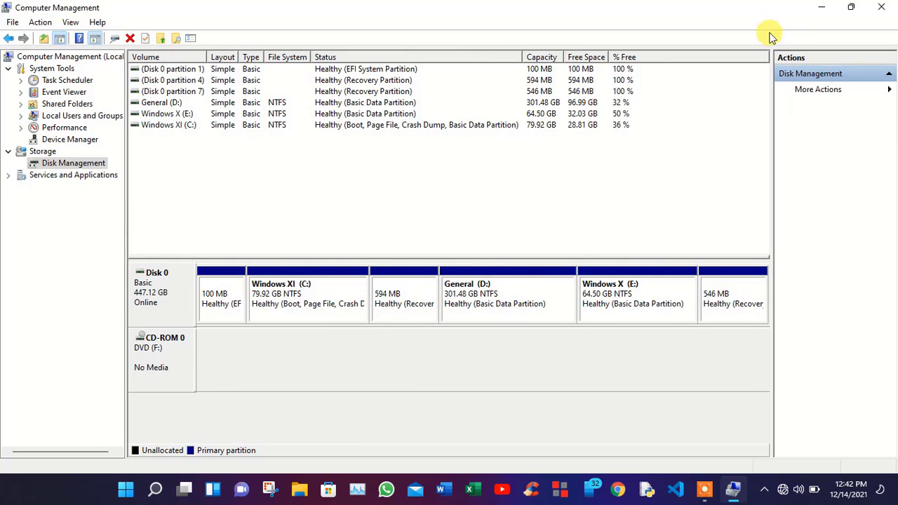
left_click(824, 8)
double_click(25, 25)
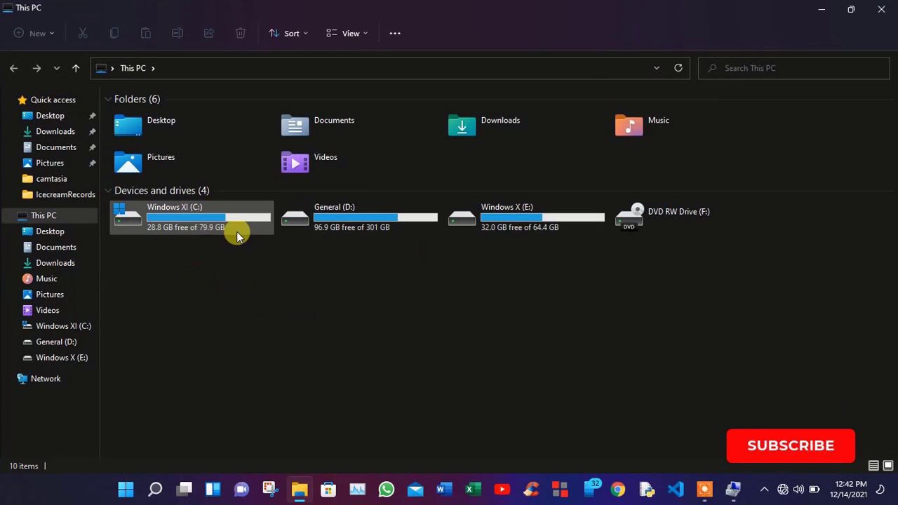
left_click(886, 7)
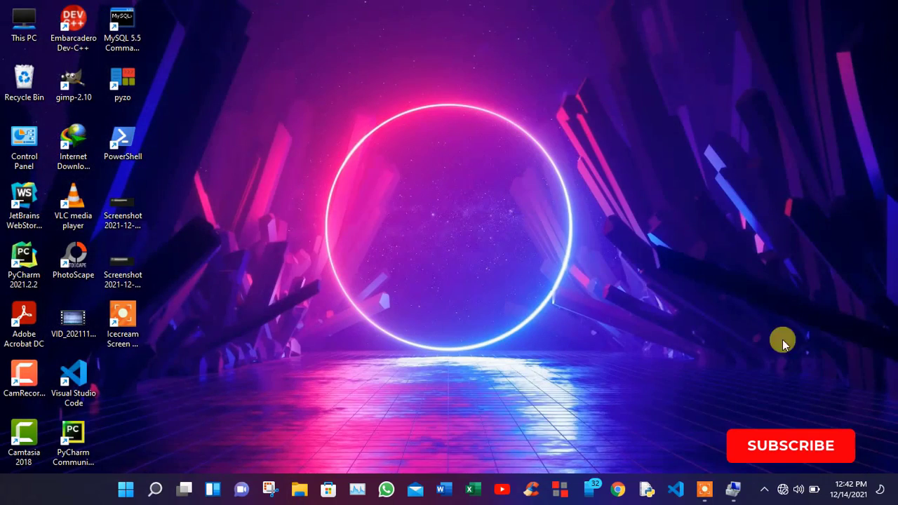